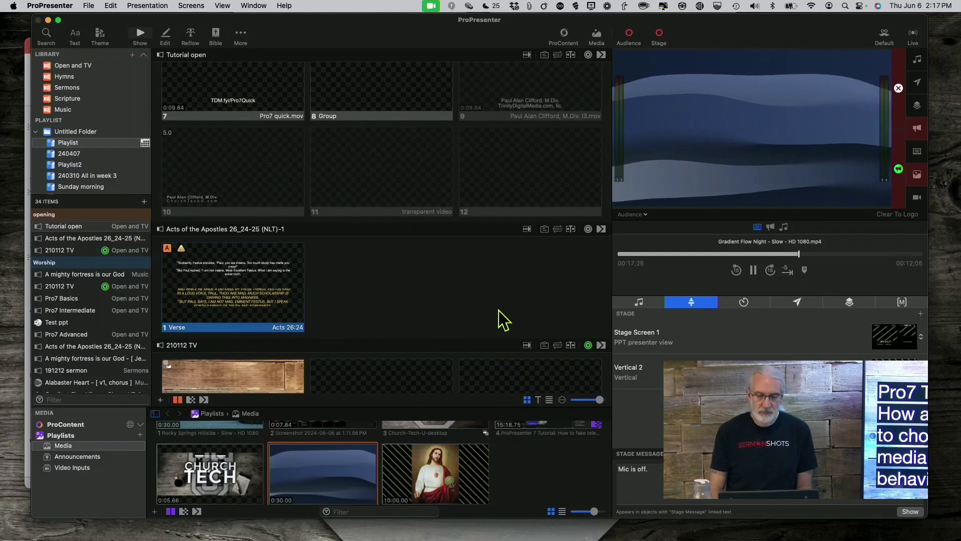
- Show the CTU-171213 image and the Church-Tech-U-desktop image from the media library on the audience output
{"action": "left_click", "coordinate": [234, 477]}
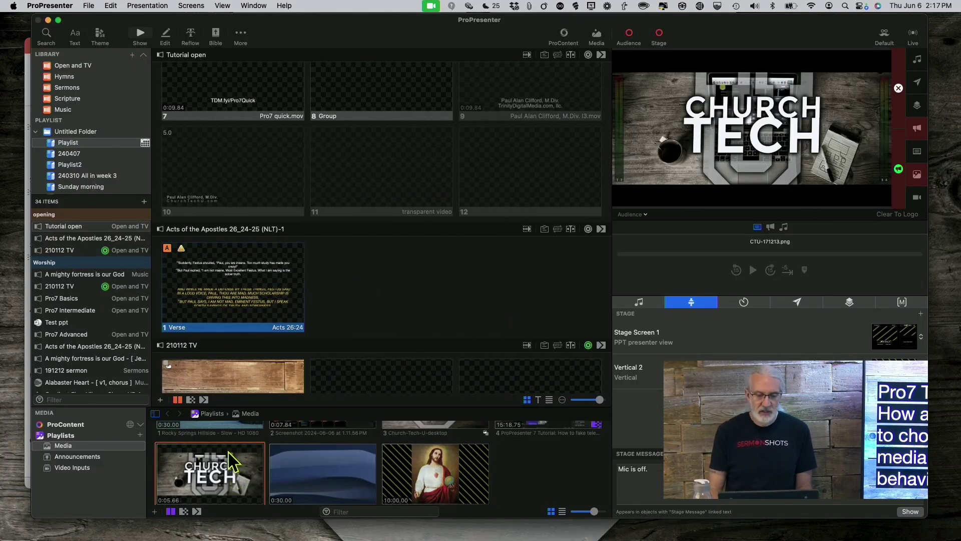
{"action": "left_click", "coordinate": [420, 425]}
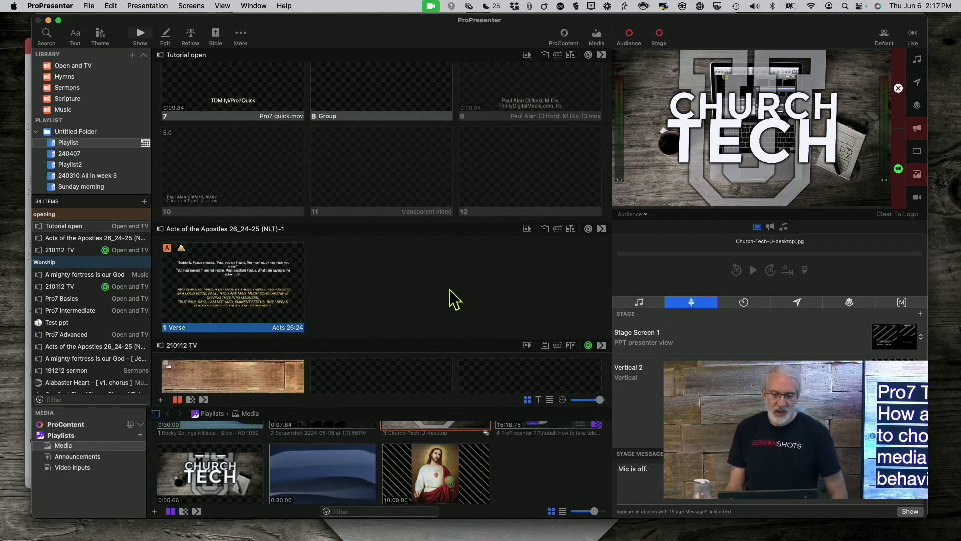
- Present slides 1 to 6 of "A mighty fortress is our God" in order on the audience output
{"action": "scroll", "coordinate": [455, 299], "scroll_direction": "down", "scroll_amount": 15}
{"action": "scroll", "coordinate": [454, 299], "scroll_direction": "down", "scroll_amount": 15}
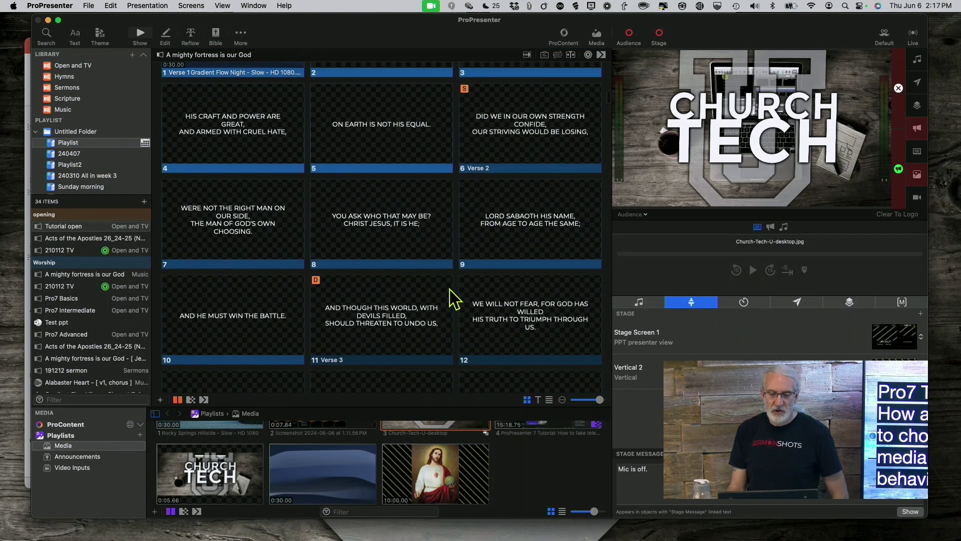
{"action": "scroll", "coordinate": [454, 300], "scroll_direction": "up", "scroll_amount": 5}
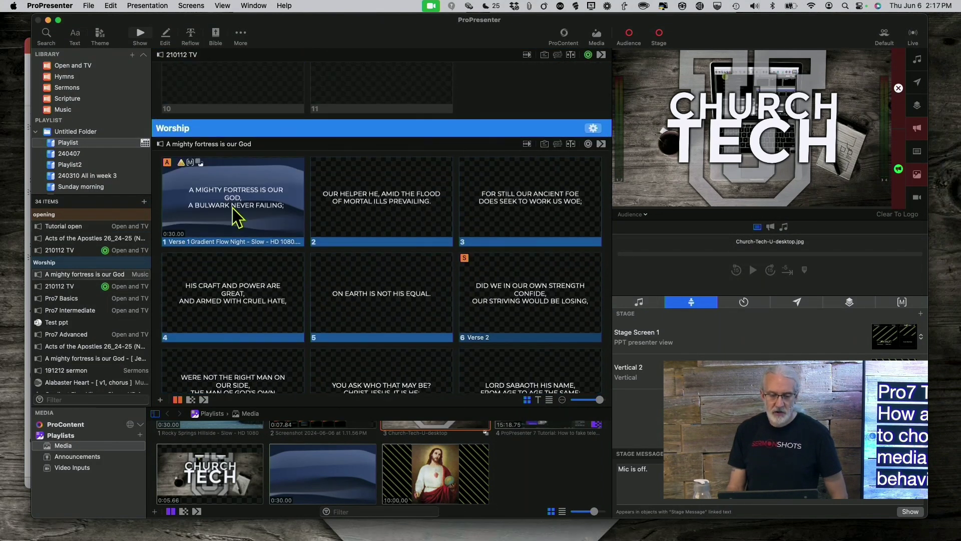
{"action": "left_click", "coordinate": [233, 207]}
{"action": "left_click", "coordinate": [366, 212]}
{"action": "left_click", "coordinate": [578, 221]}
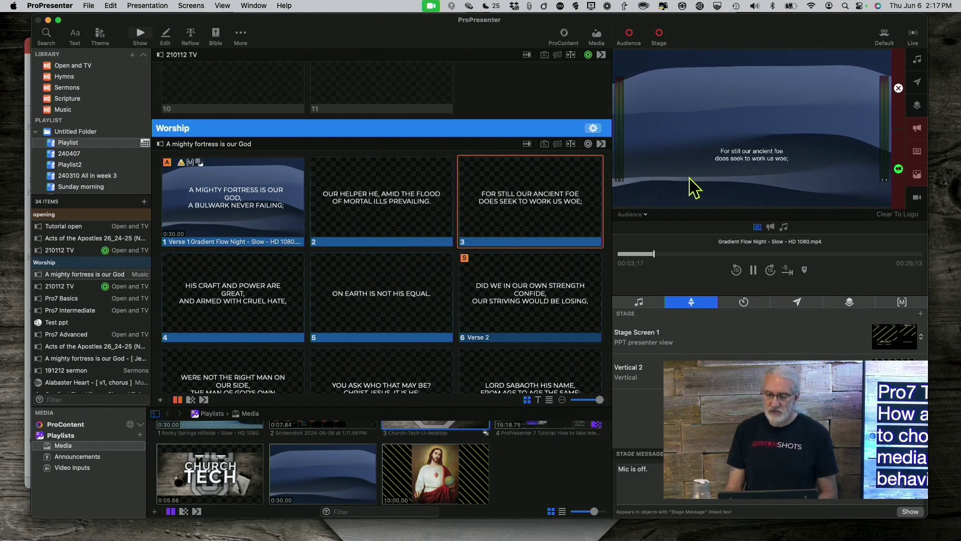
{"action": "left_click", "coordinate": [223, 309]}
{"action": "left_click", "coordinate": [346, 302]}
{"action": "left_click", "coordinate": [498, 325]}
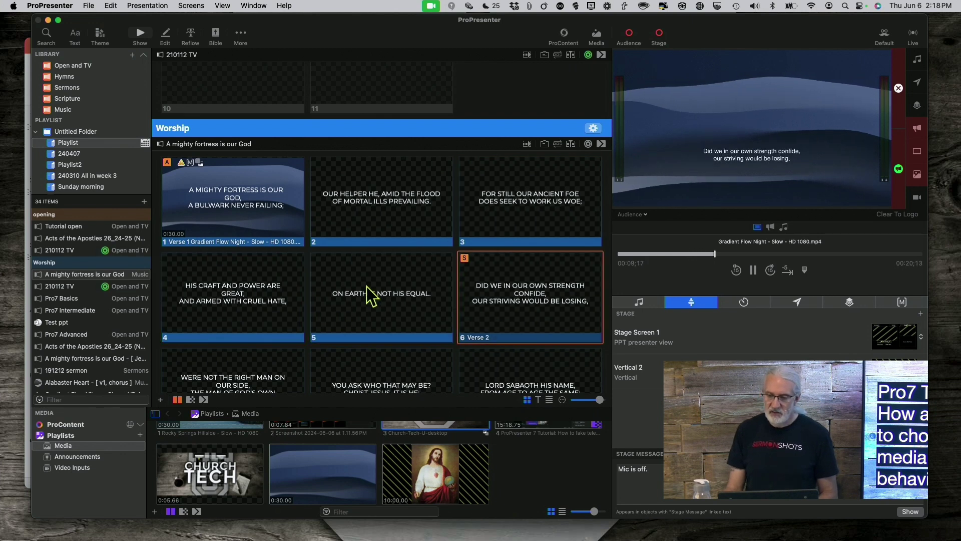
- Insert the Church-Tech-U-desktop image as slide 6 of "A mighty fortress is our God" and show it
{"action": "scroll", "coordinate": [306, 476], "scroll_direction": "up", "scroll_amount": 2}
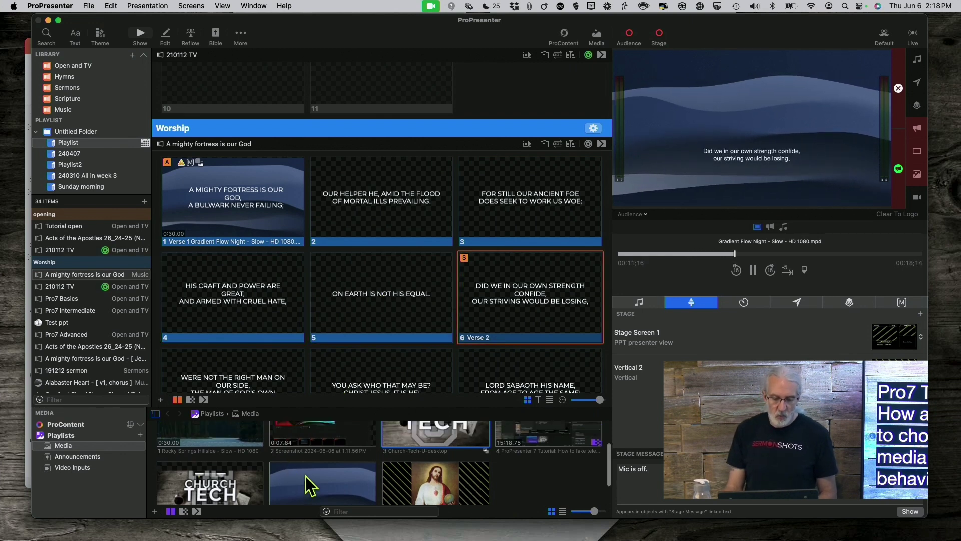
{"action": "scroll", "coordinate": [308, 484], "scroll_direction": "up", "scroll_amount": 2}
{"action": "left_click_drag", "start_coordinate": [420, 482], "coordinate": [453, 316]}
{"action": "left_click", "coordinate": [514, 295]}
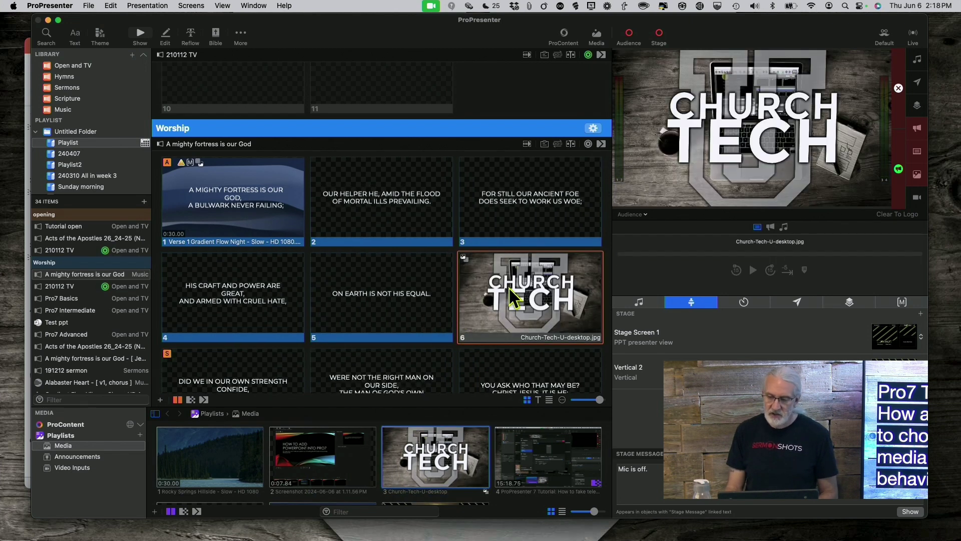
- Alternate the output between the opening verse slide and the Church-Tech-U-desktop slide, finishing on the "Did we in our own strength confide" slide
{"action": "left_click", "coordinate": [238, 181]}
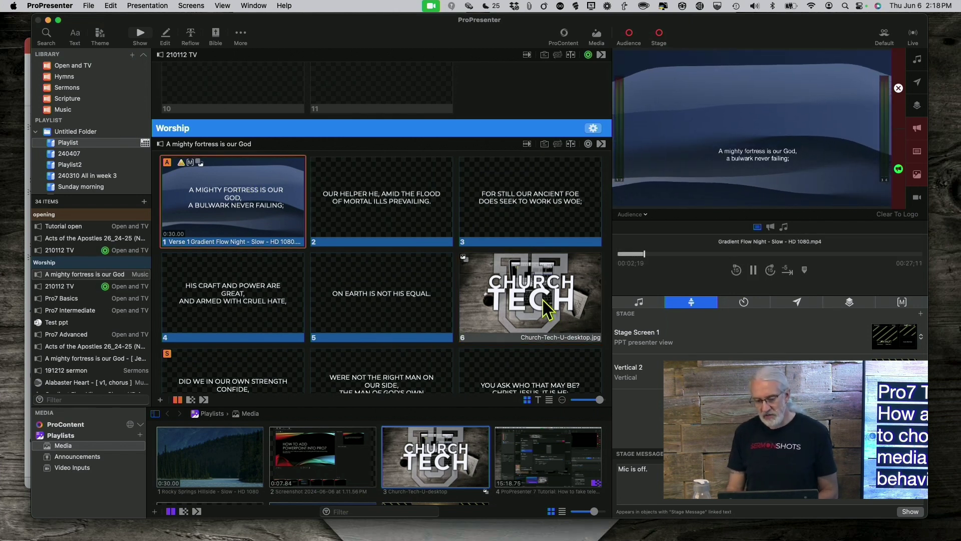
{"action": "left_click", "coordinate": [557, 314]}
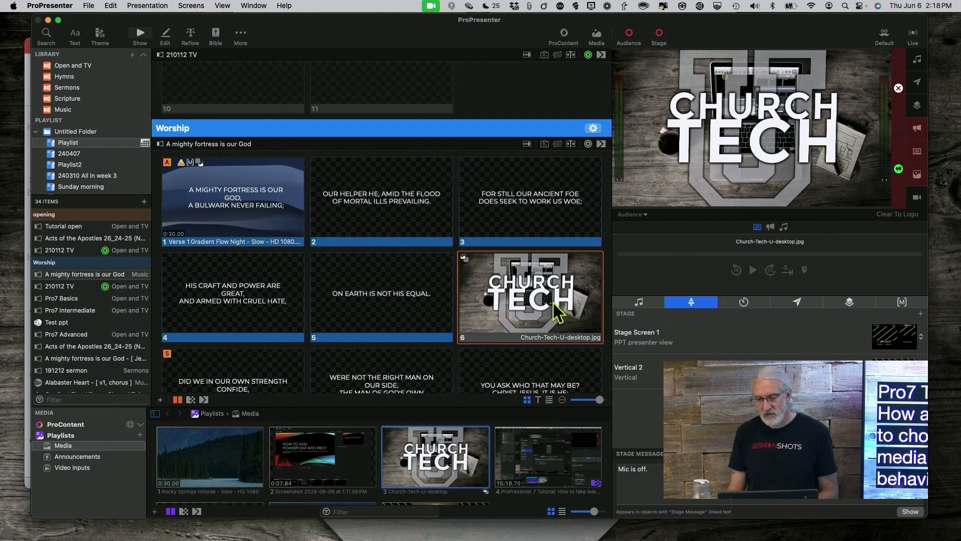
{"action": "left_click", "coordinate": [187, 192]}
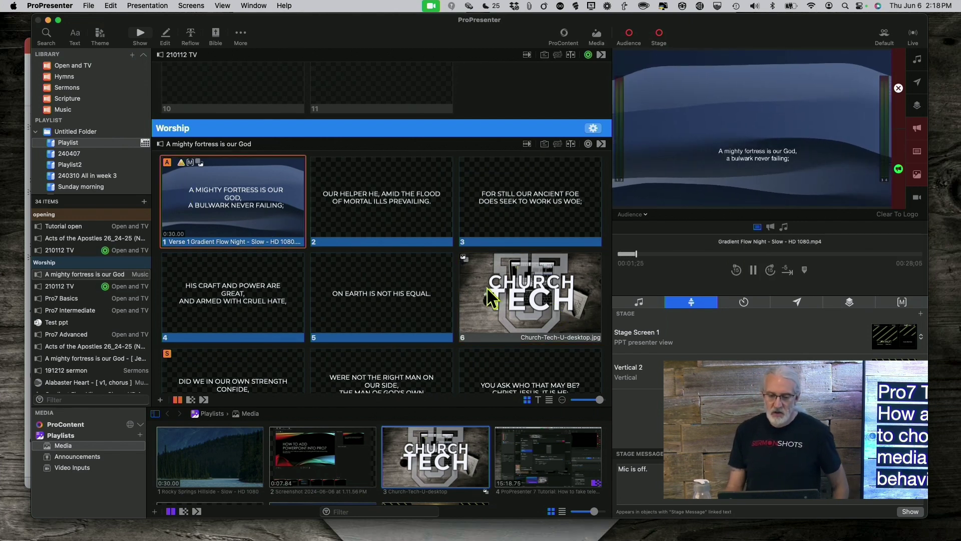
{"action": "left_click", "coordinate": [494, 270]}
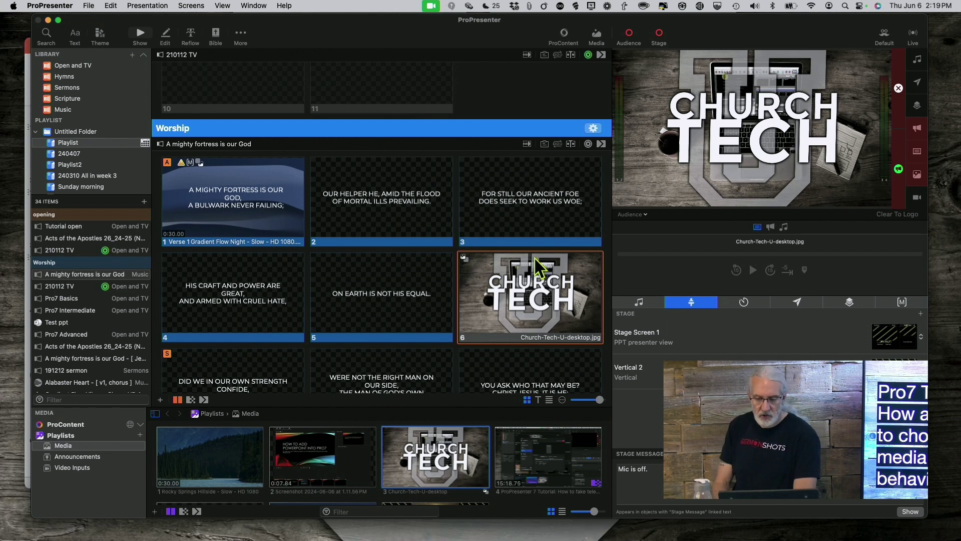
{"action": "left_click", "coordinate": [274, 372]}
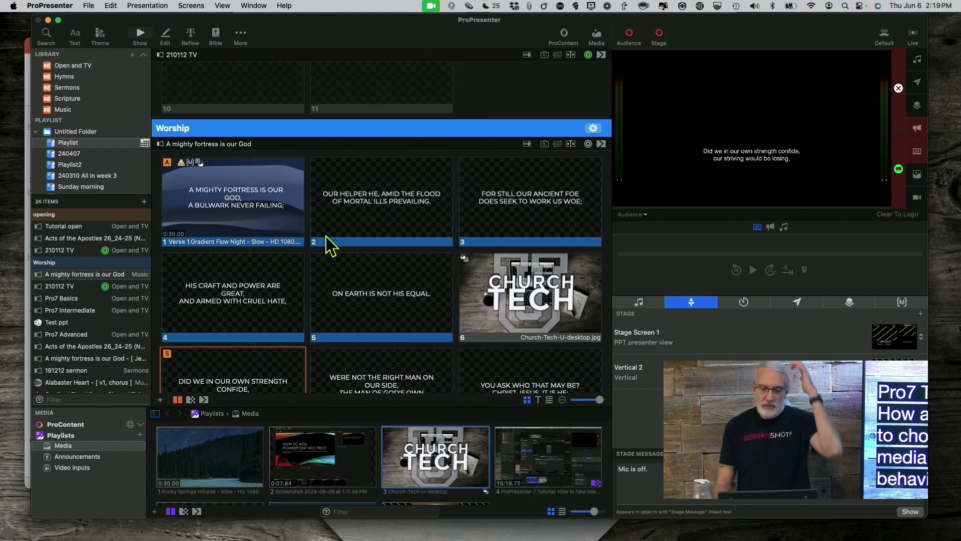
- Present the first three lyric slides of the hymn, the Church-Tech-U-desktop slide and the lyric slide right after it
{"action": "left_click", "coordinate": [271, 226]}
{"action": "left_click", "coordinate": [373, 225]}
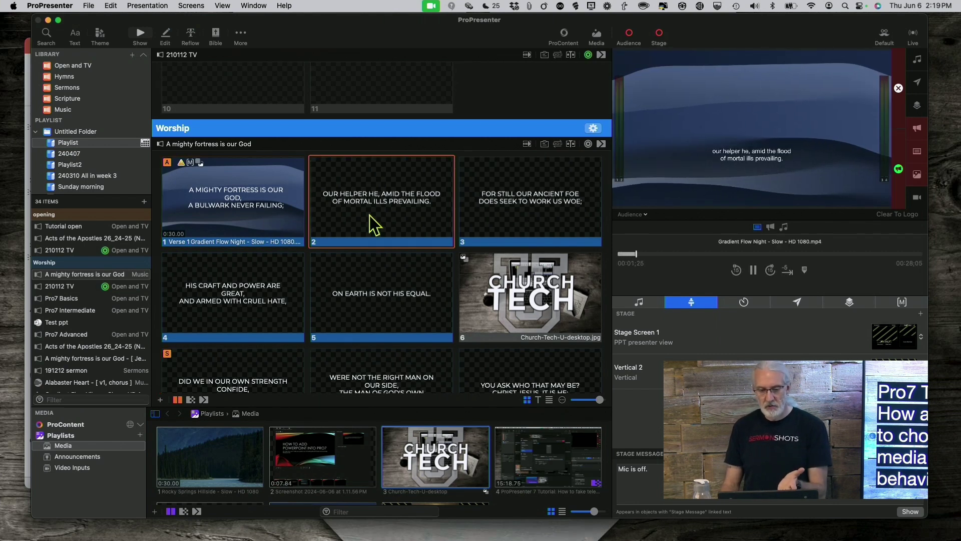
{"action": "left_click", "coordinate": [508, 225]}
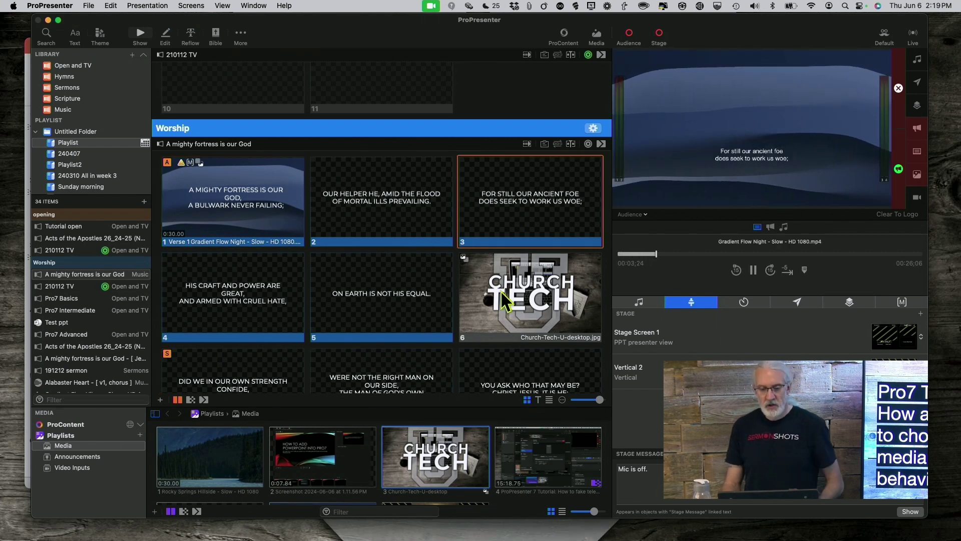
{"action": "left_click", "coordinate": [485, 324]}
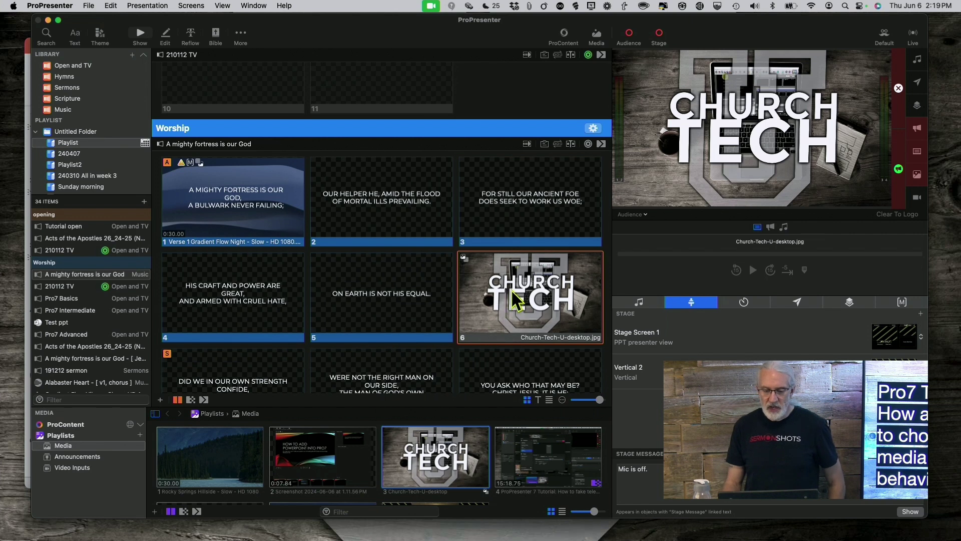
{"action": "left_click", "coordinate": [245, 370]}
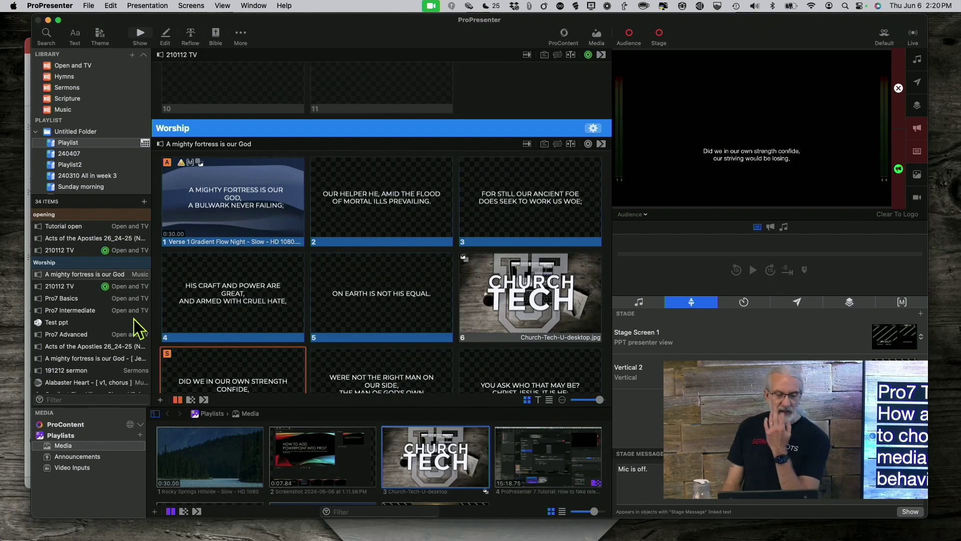
- Set the Rocky Springs Hillside video's behavior to Foreground and add it as the third slide of the loop presentation
{"action": "scroll", "coordinate": [98, 331], "scroll_direction": "down", "scroll_amount": 2}
{"action": "scroll", "coordinate": [98, 331], "scroll_direction": "down", "scroll_amount": 8}
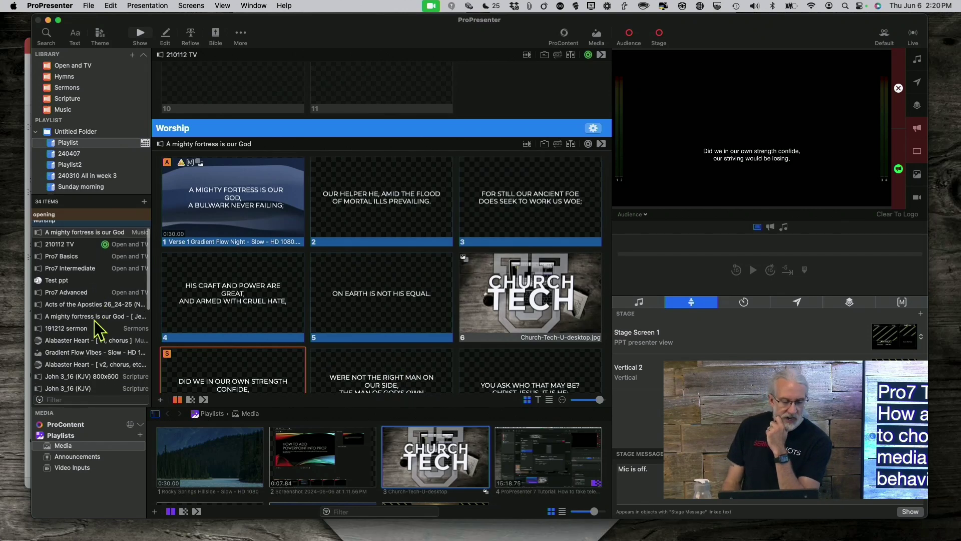
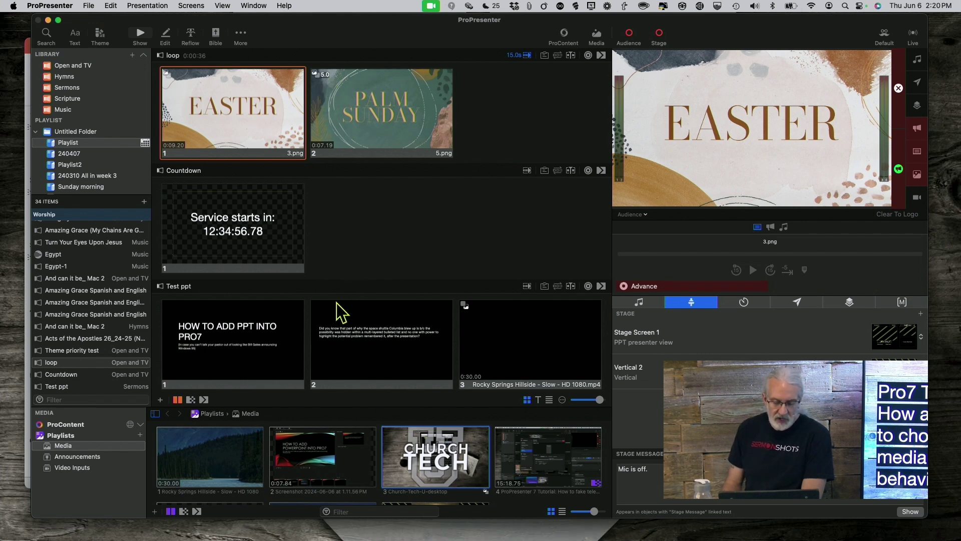
{"action": "right_click", "coordinate": [218, 455]}
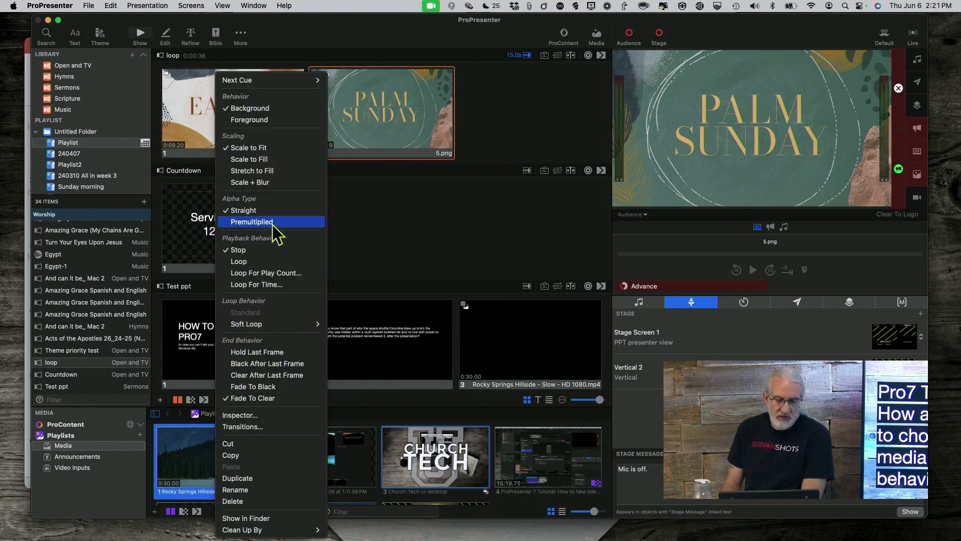
{"action": "left_click", "coordinate": [274, 120]}
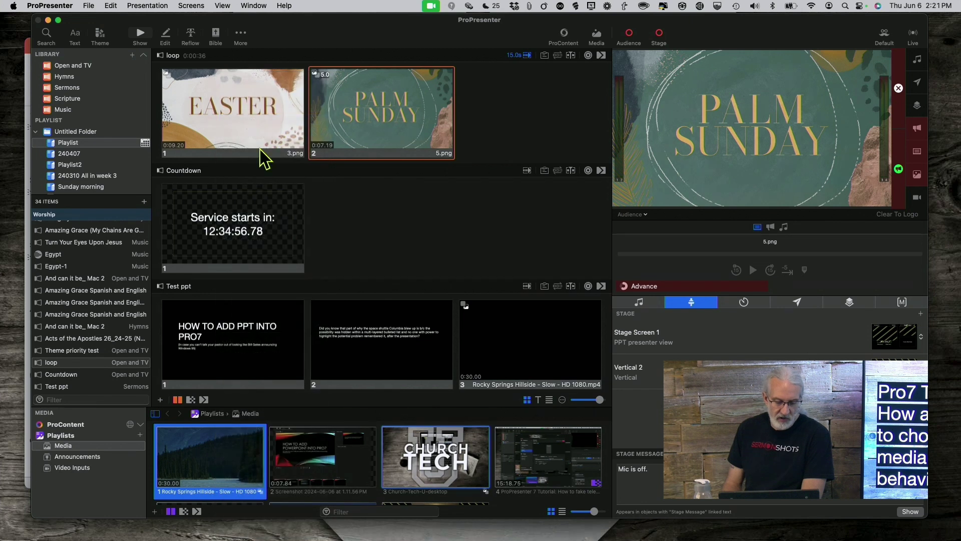
{"action": "left_click_drag", "start_coordinate": [209, 460], "coordinate": [490, 125]}
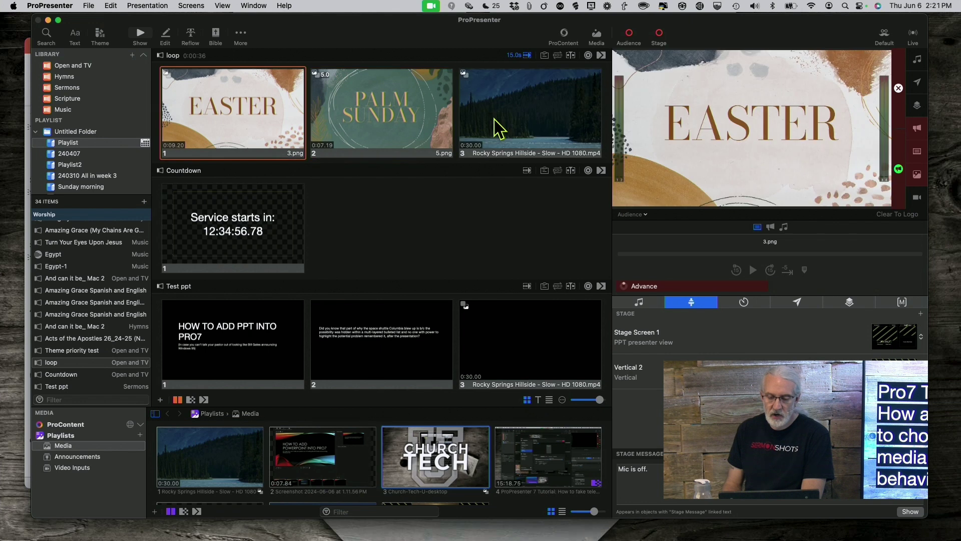
- Play the Rocky Springs Hillside slide, skipping towards the video's end, and return to the Easter slide
{"action": "left_click", "coordinate": [503, 118]}
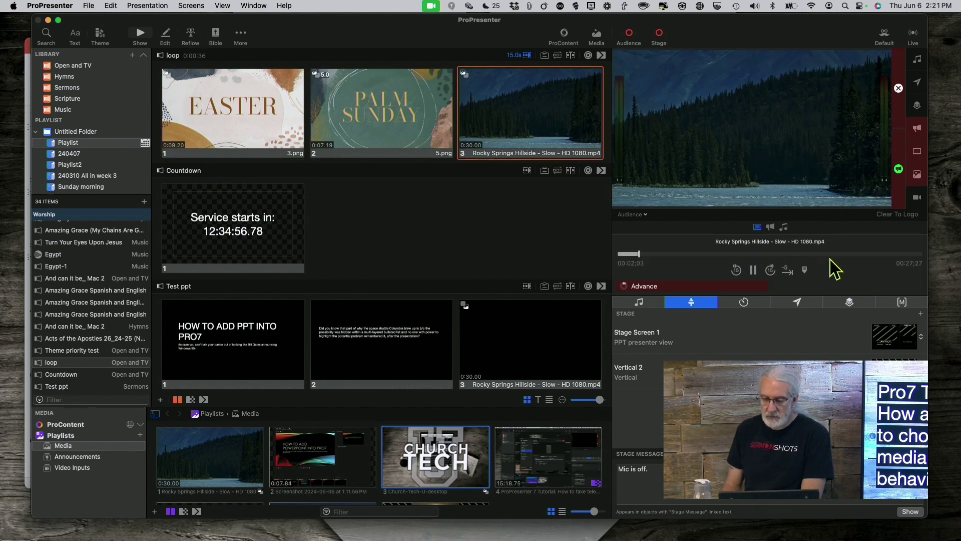
{"action": "left_click", "coordinate": [905, 254]}
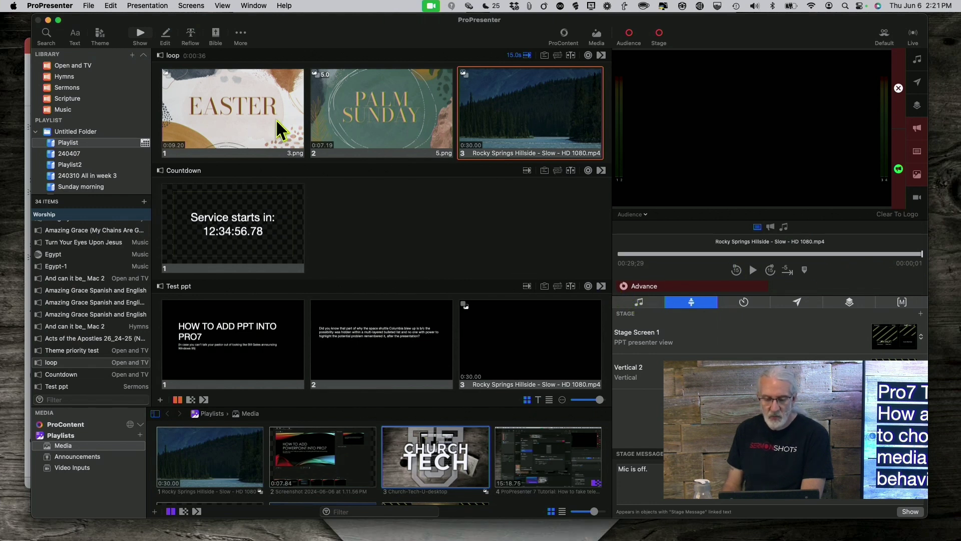
{"action": "left_click", "coordinate": [219, 109]}
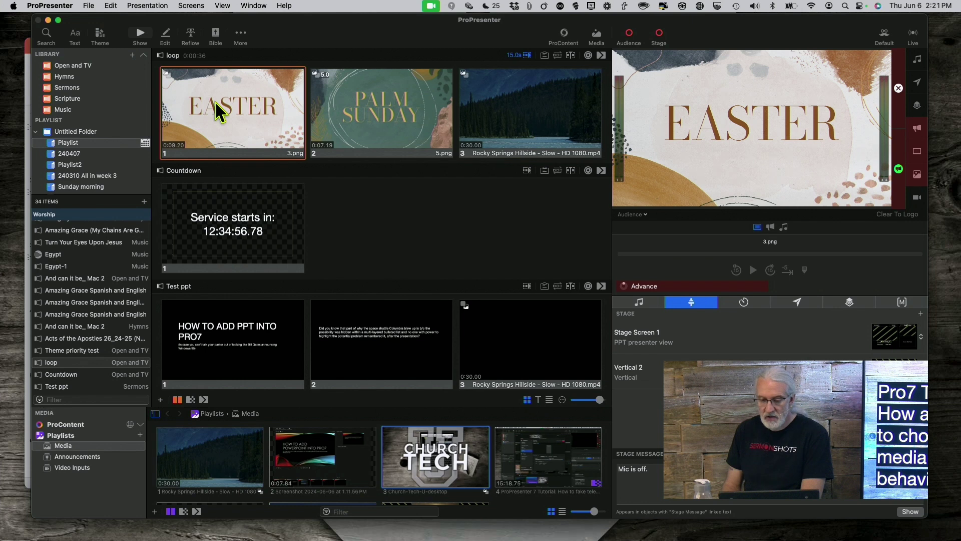
- Give the Rocky Springs Hillside slide a 0-second Go to Next timer and test it by skipping towards the video's end
{"action": "right_click", "coordinate": [499, 107]}
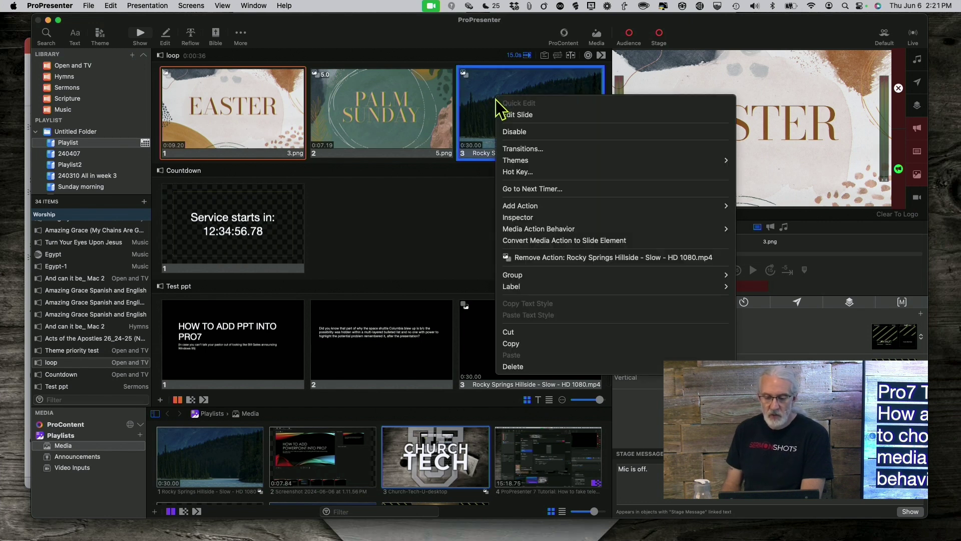
{"action": "left_click", "coordinate": [516, 193]}
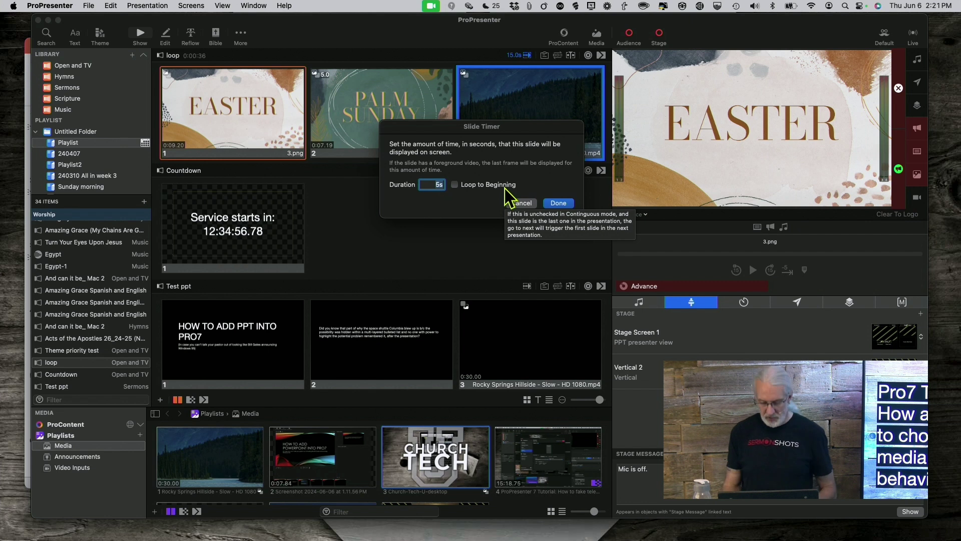
{"action": "type", "text": "0"}
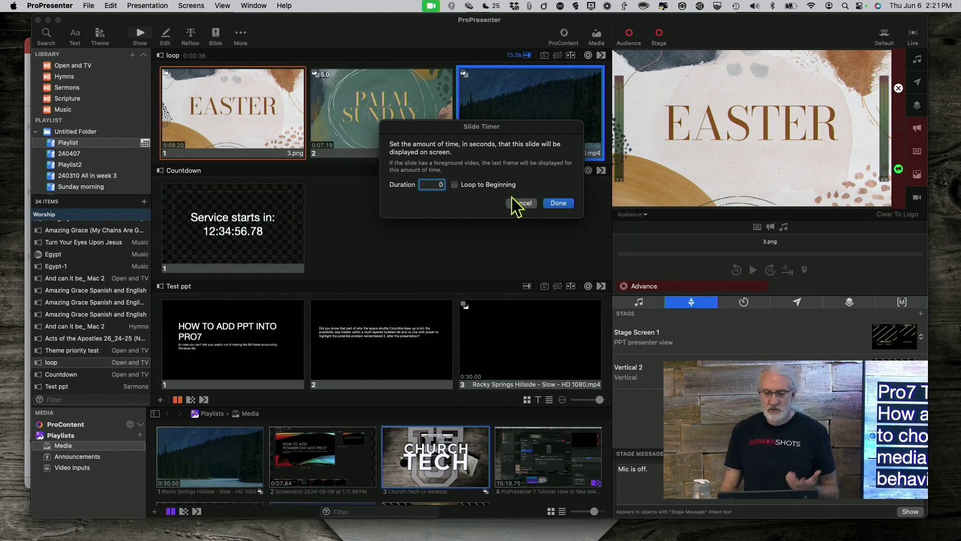
{"action": "left_click", "coordinate": [558, 203]}
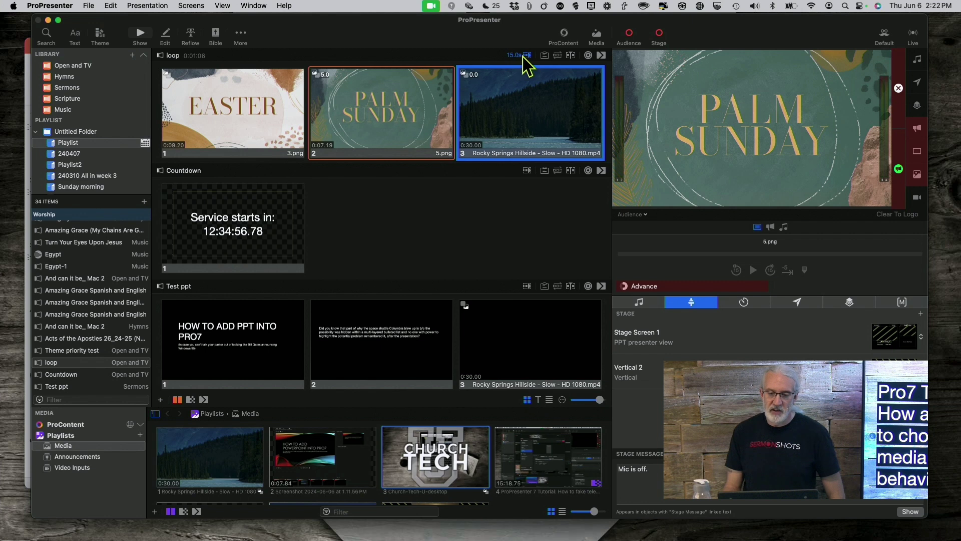
{"action": "left_click", "coordinate": [520, 109]}
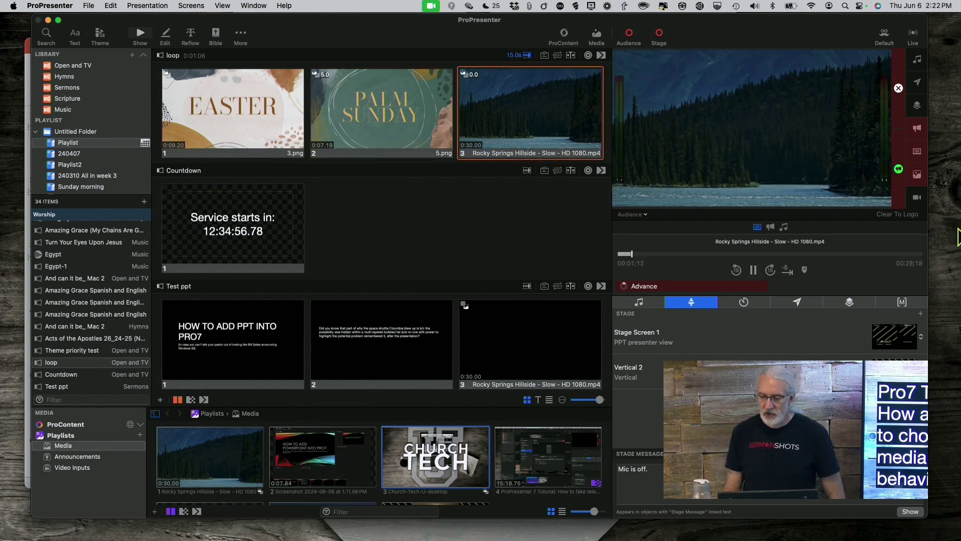
{"action": "left_click", "coordinate": [786, 271]}
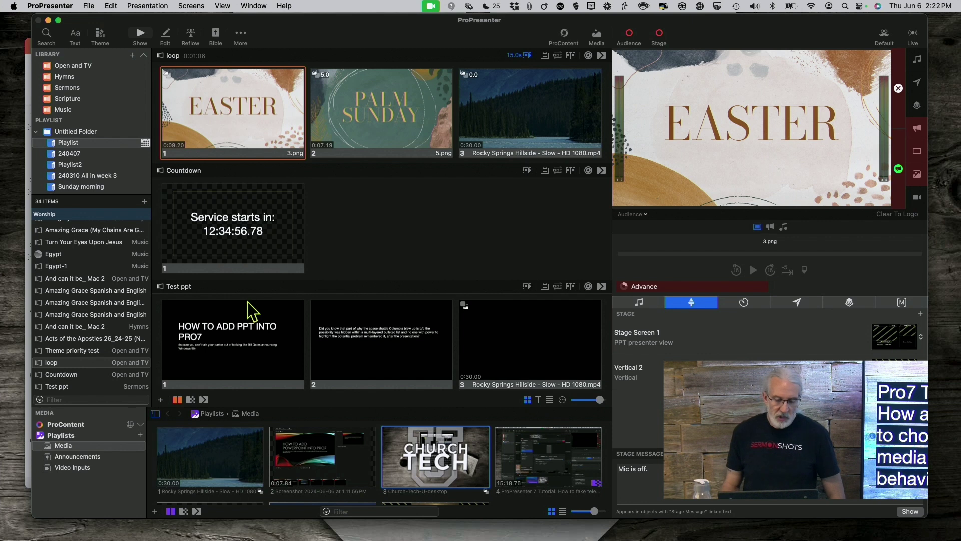
- Set the Rocky Springs Hillside media item's behavior to Background and add it as the fourth slide of the loop presentation
{"action": "right_click", "coordinate": [201, 473]}
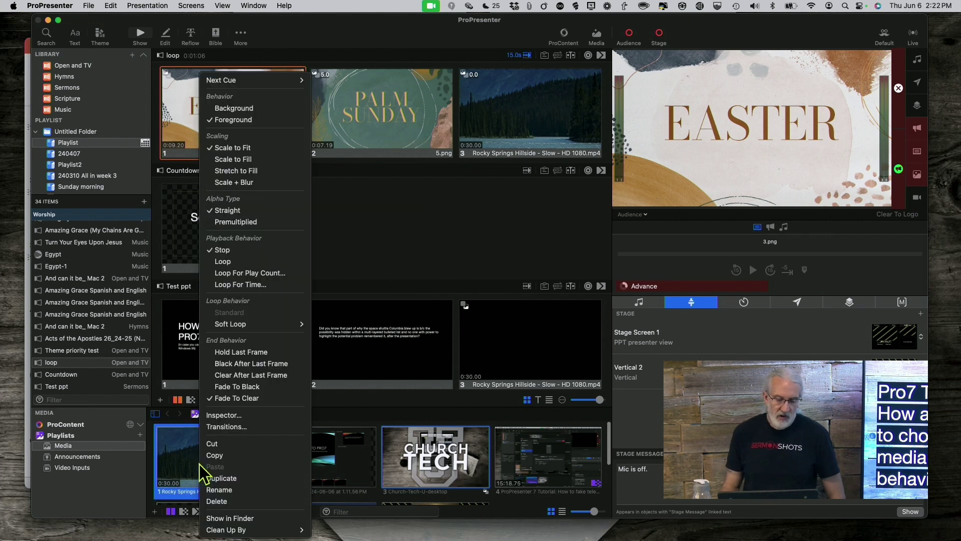
{"action": "left_click", "coordinate": [256, 112]}
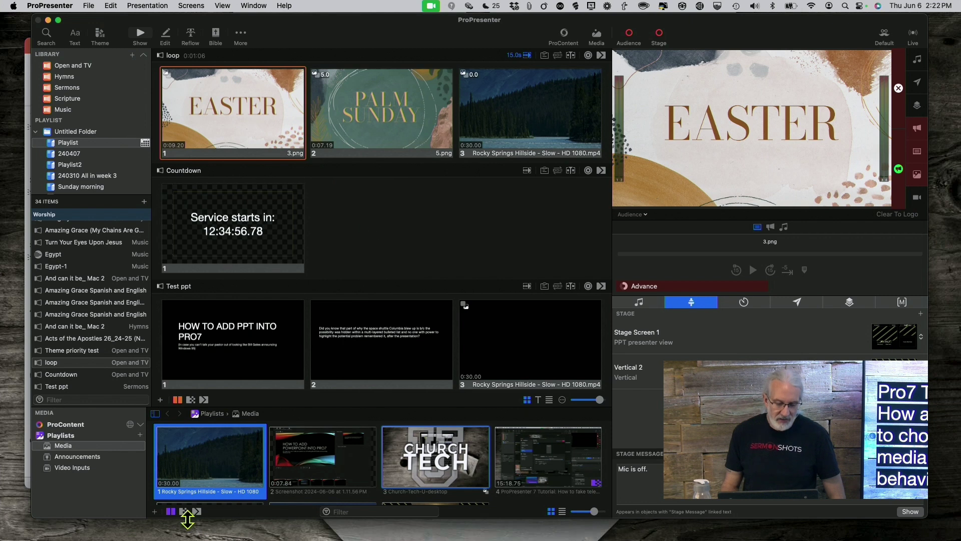
{"action": "left_click_drag", "start_coordinate": [213, 460], "coordinate": [610, 133]}
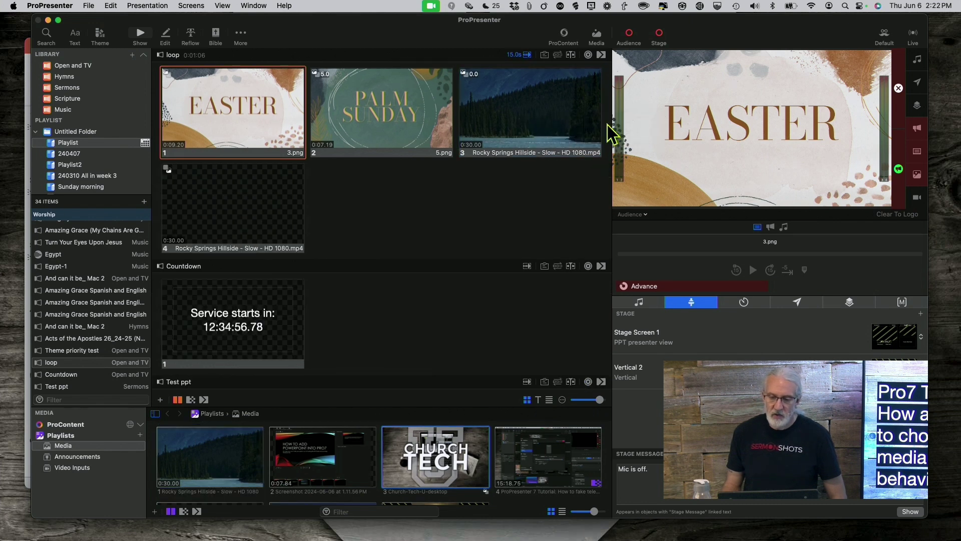
- Give the fourth loop slide, the background Rocky Springs Hillside video, a 0-second Go to Next timer
{"action": "right_click", "coordinate": [264, 201]}
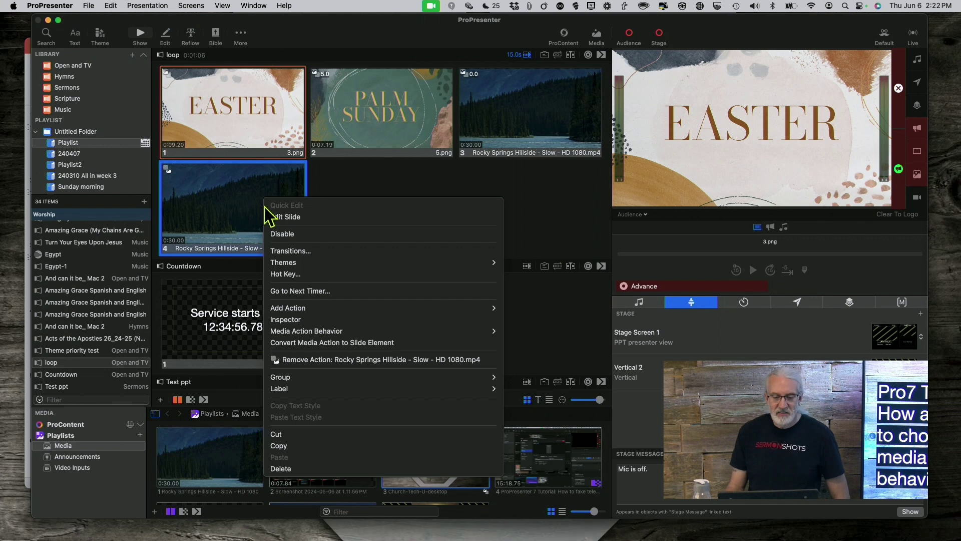
{"action": "mouse_move", "coordinate": [283, 331]}
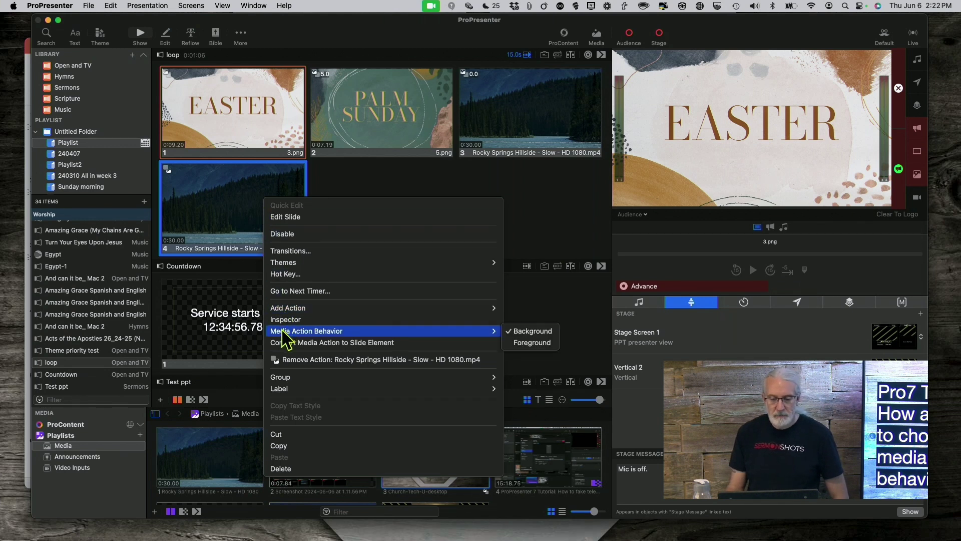
{"action": "left_click", "coordinate": [301, 291]}
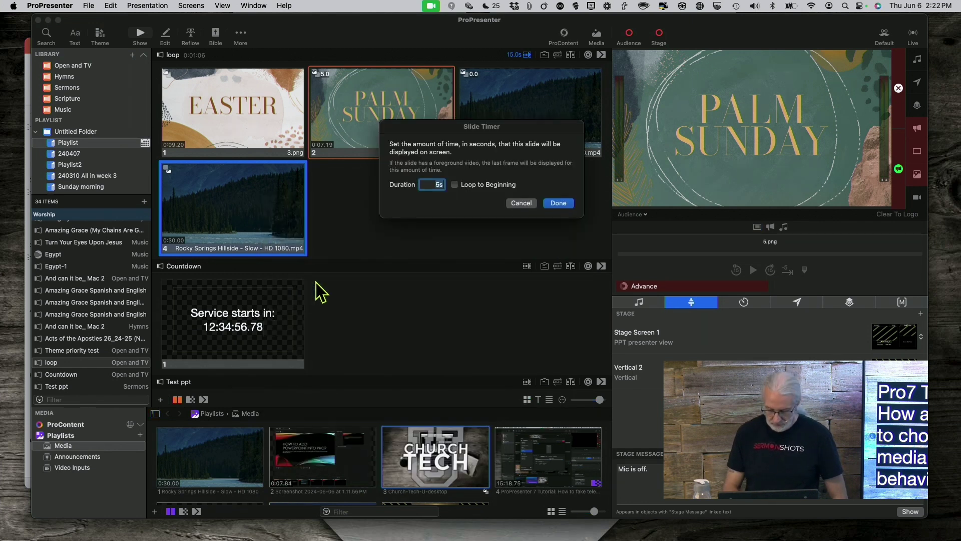
{"action": "key", "text": "Return"}
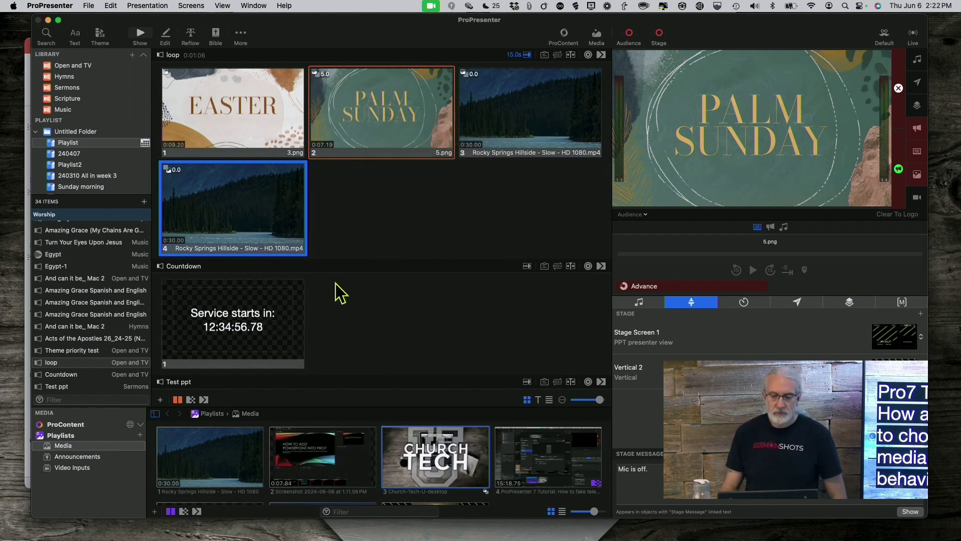
- Test the loop's advance from the third slide by playing its video and skipping towards the end, and return to the Easter slide
{"action": "left_click", "coordinate": [504, 120]}
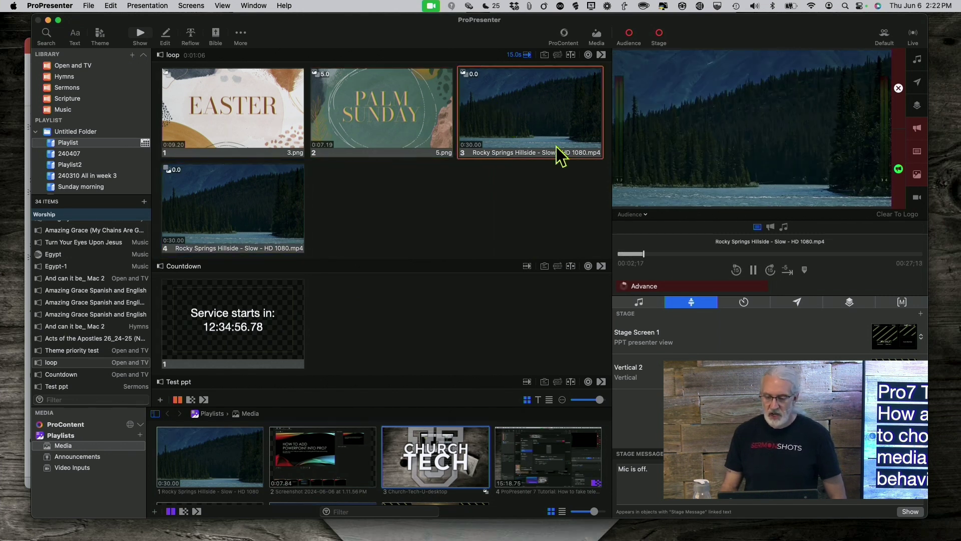
{"action": "left_click", "coordinate": [899, 255]}
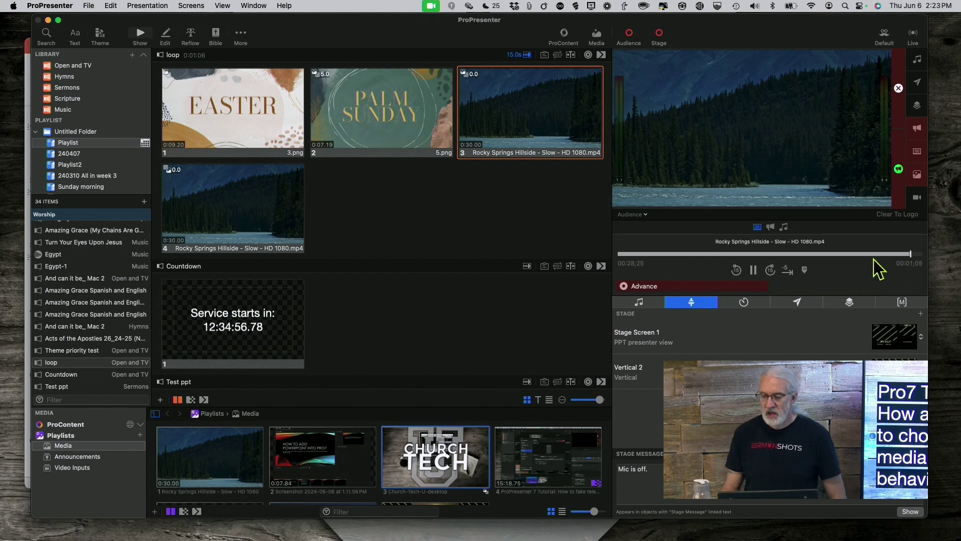
{"action": "left_click", "coordinate": [211, 113]}
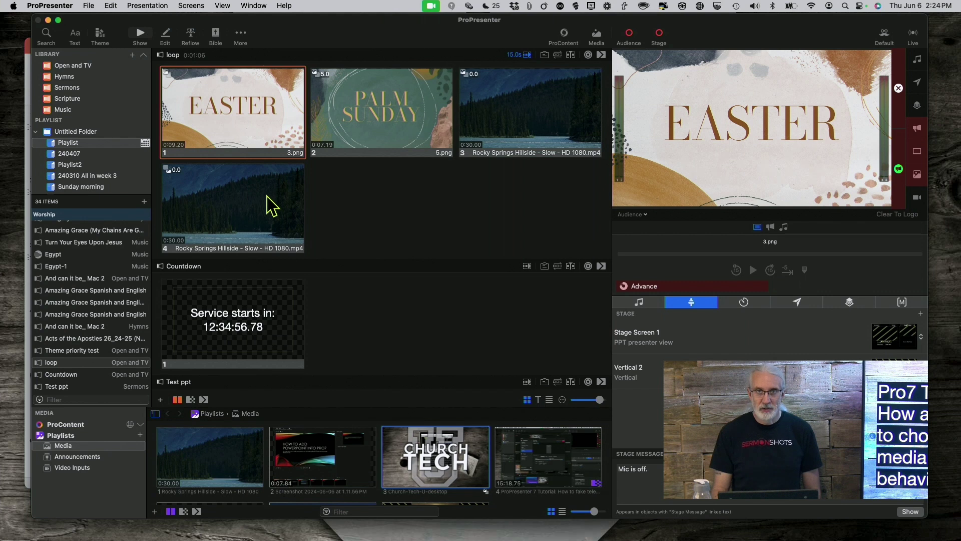
- Show the fifth slide, "Done", of the Test ppt presentation to stop the loop, and clear the slide layer from the output
{"action": "scroll", "coordinate": [250, 281], "scroll_direction": "down", "scroll_amount": 1}
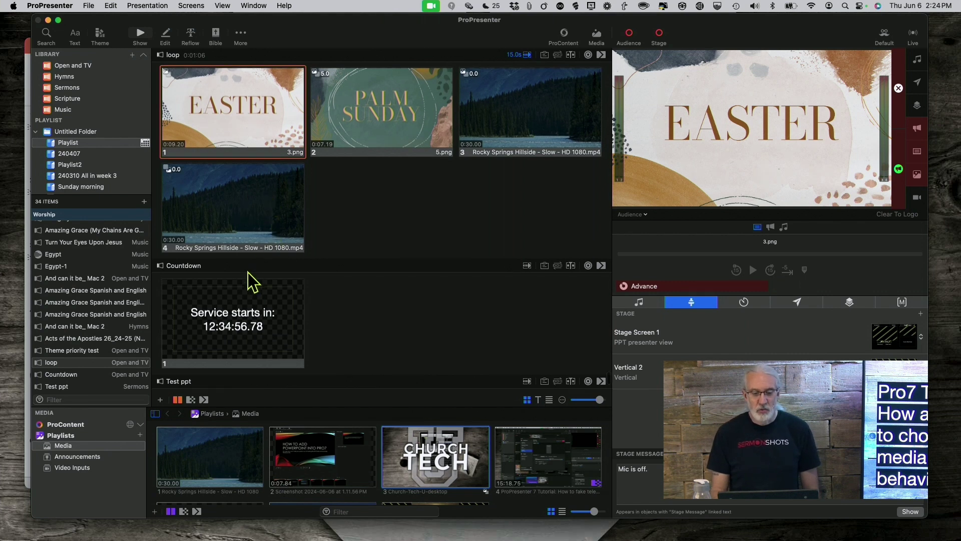
{"action": "scroll", "coordinate": [250, 280], "scroll_direction": "down", "scroll_amount": 5}
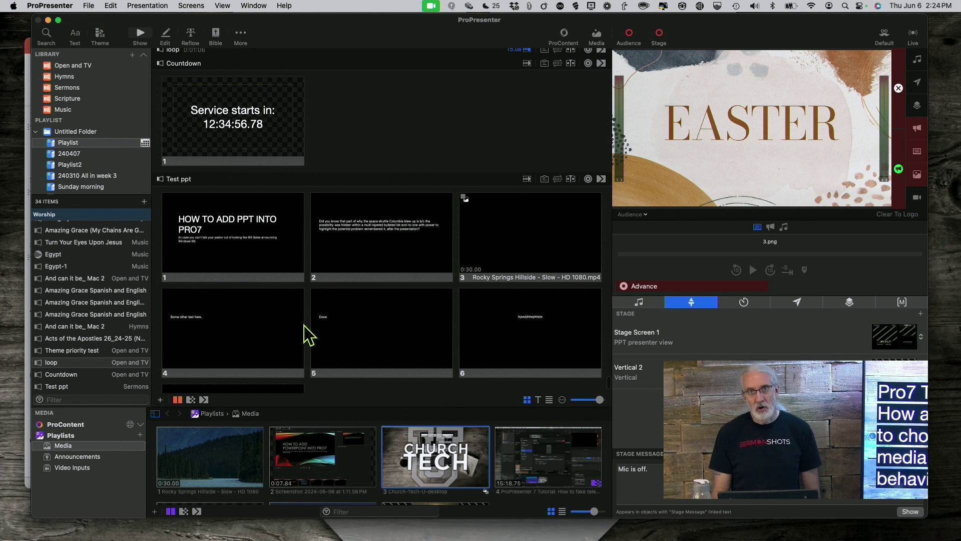
{"action": "scroll", "coordinate": [308, 334], "scroll_direction": "up", "scroll_amount": 10}
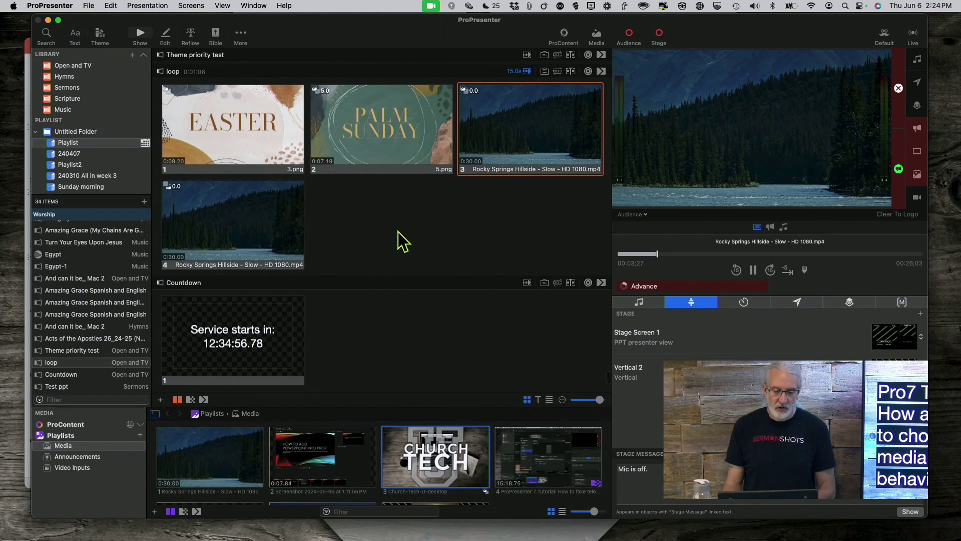
{"action": "scroll", "coordinate": [403, 242], "scroll_direction": "down", "scroll_amount": 5}
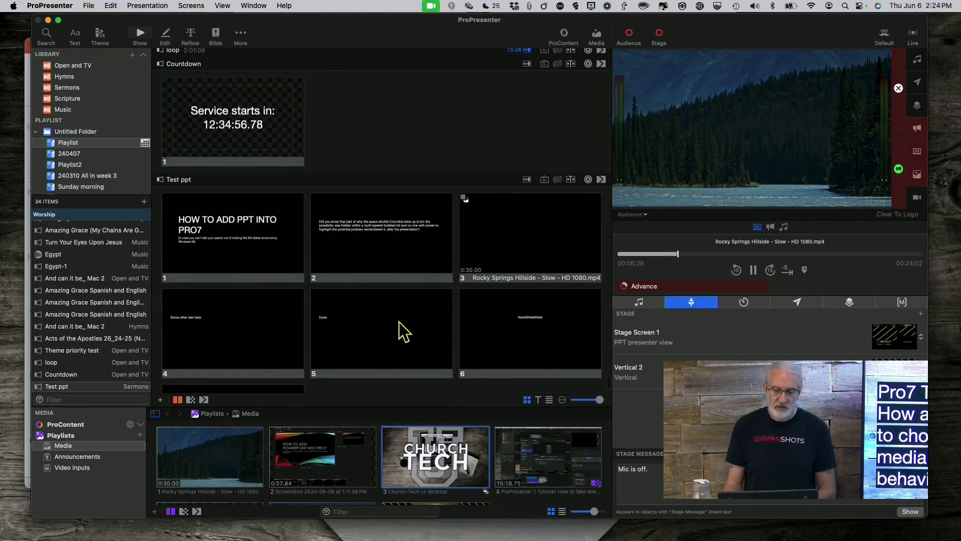
{"action": "left_click", "coordinate": [404, 330]}
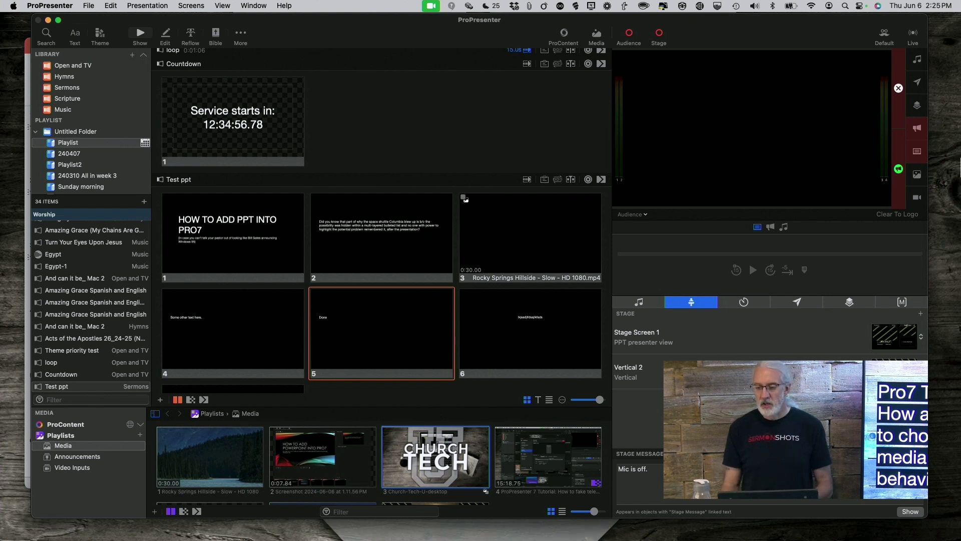
{"action": "left_click", "coordinate": [920, 156]}
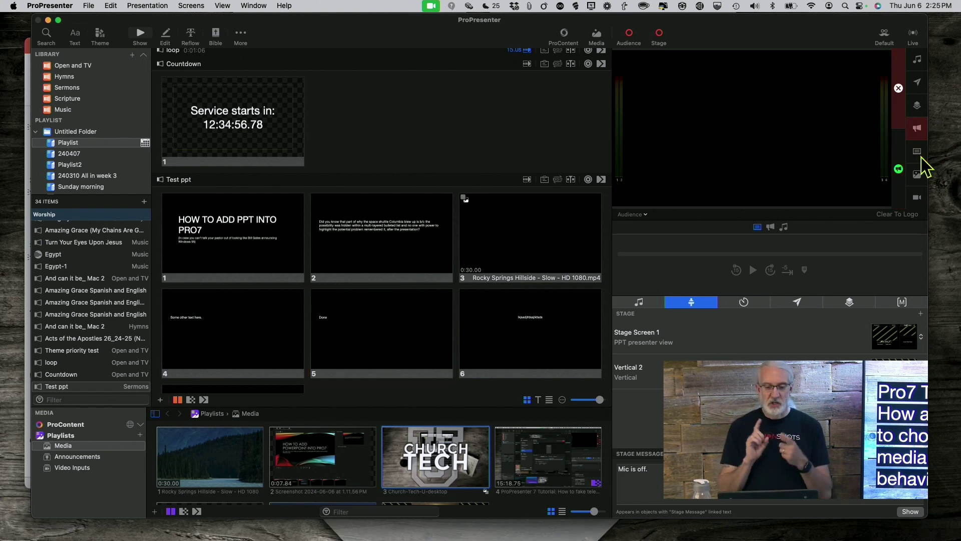